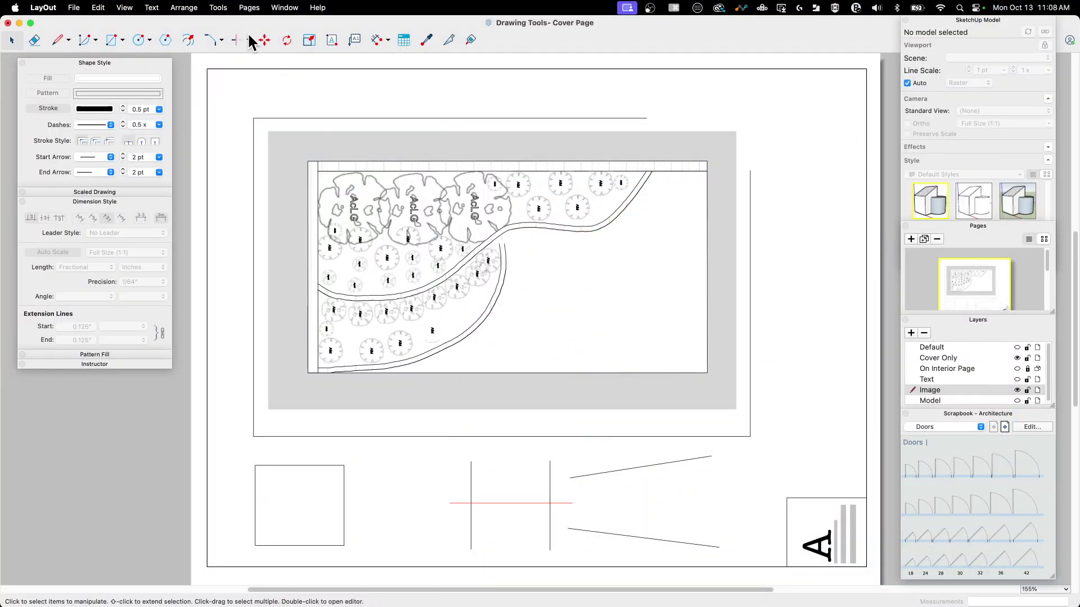
# Inspect the Fillet/Chamfer and Trim/Extend flyout options, then bring up the LayOut menu
pyautogui.click(222, 39)
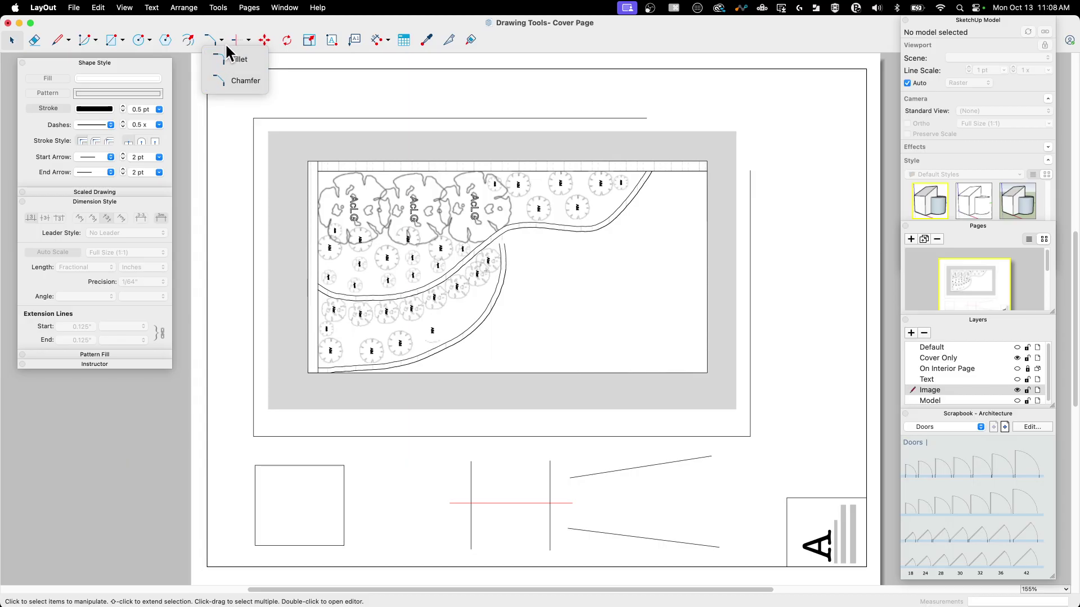
pyautogui.click(245, 40)
pyautogui.click(246, 38)
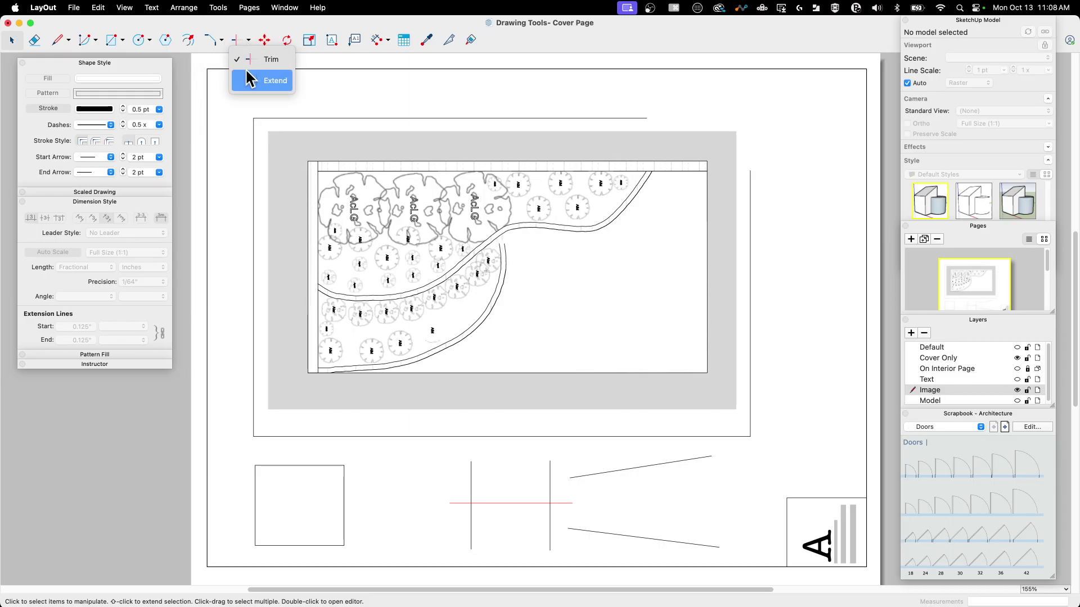
pyautogui.click(245, 32)
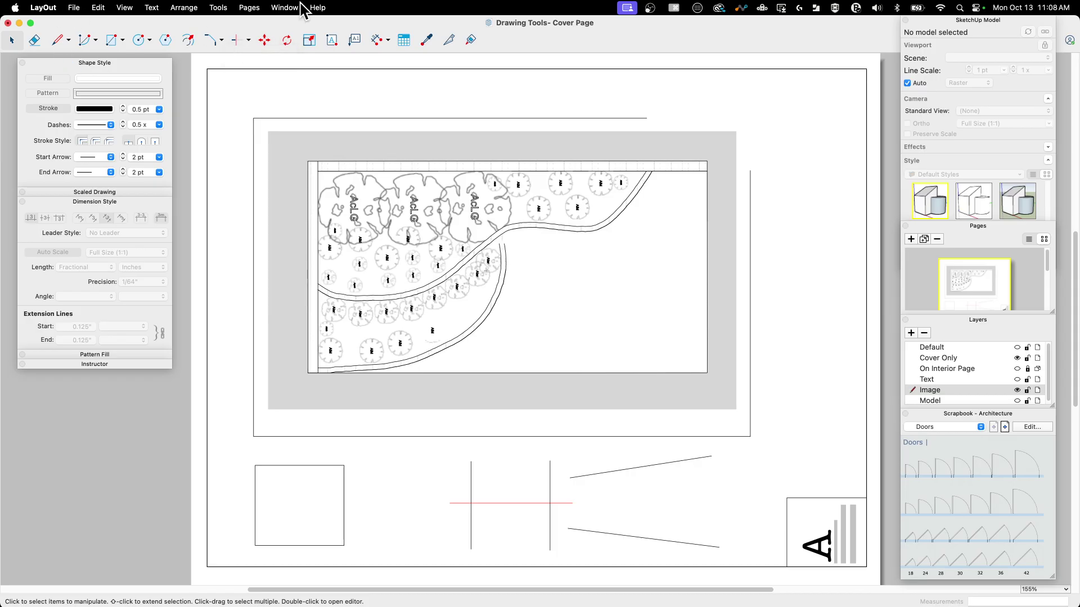
pyautogui.click(40, 8)
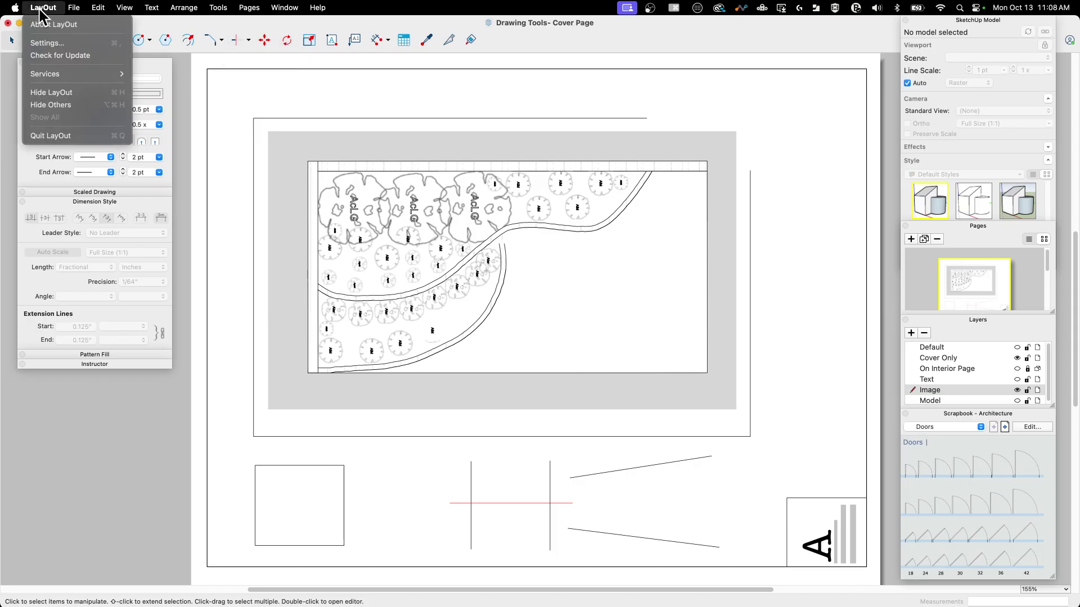
# Look up the Settings shortcuts for trim, chamfer and fillet by filtering 'trim', 'cham' and 'F'
pyautogui.click(38, 47)
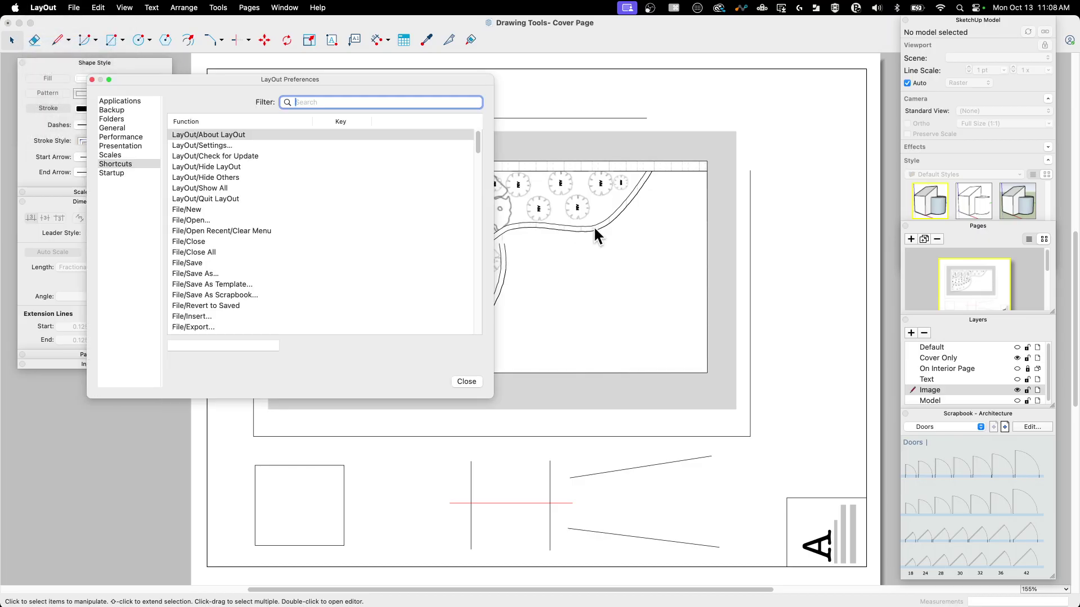
pyautogui.write('trim')
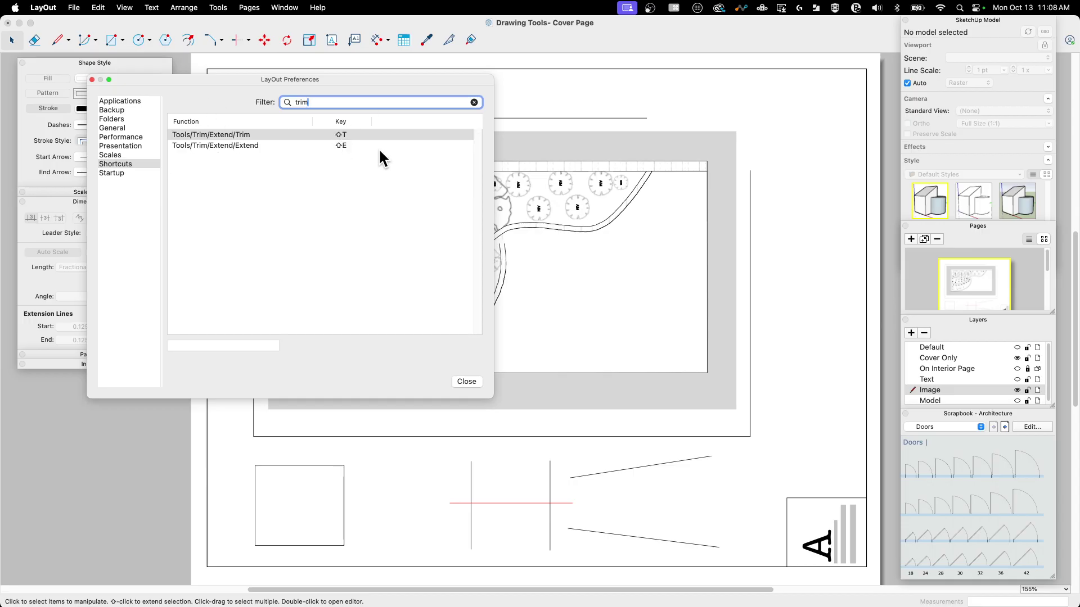
pyautogui.doubleClick(323, 102)
pyautogui.write('cham')
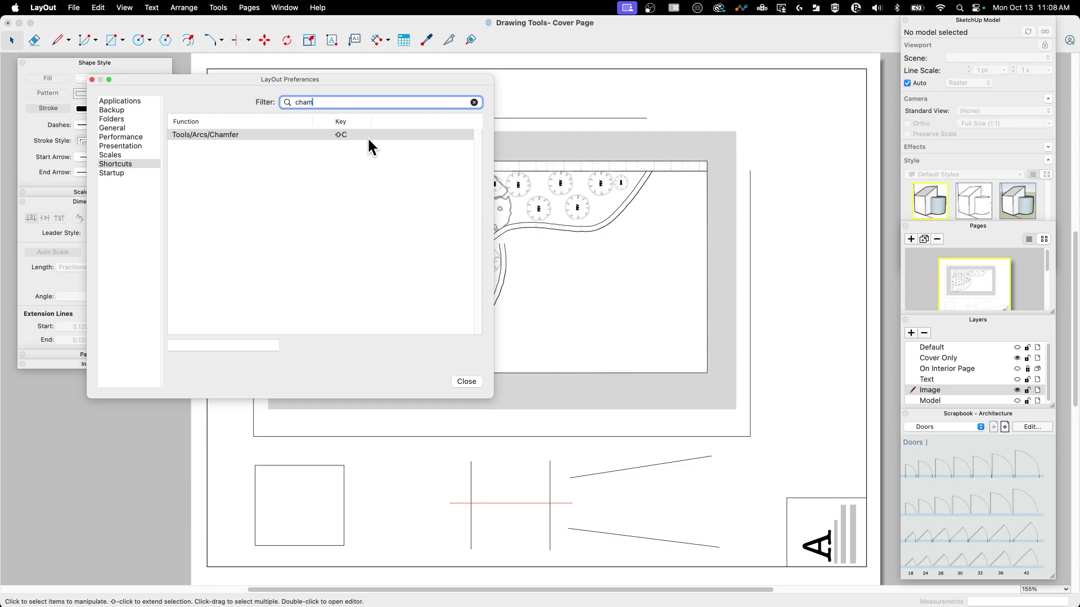
pyautogui.doubleClick(320, 99)
pyautogui.write('Fill')
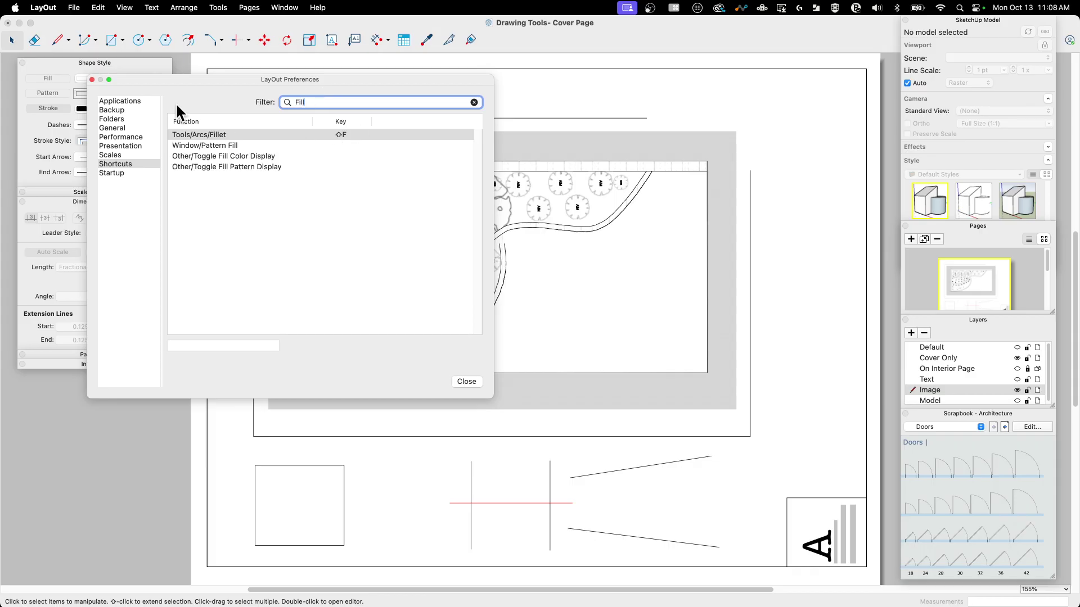
pyautogui.click(471, 382)
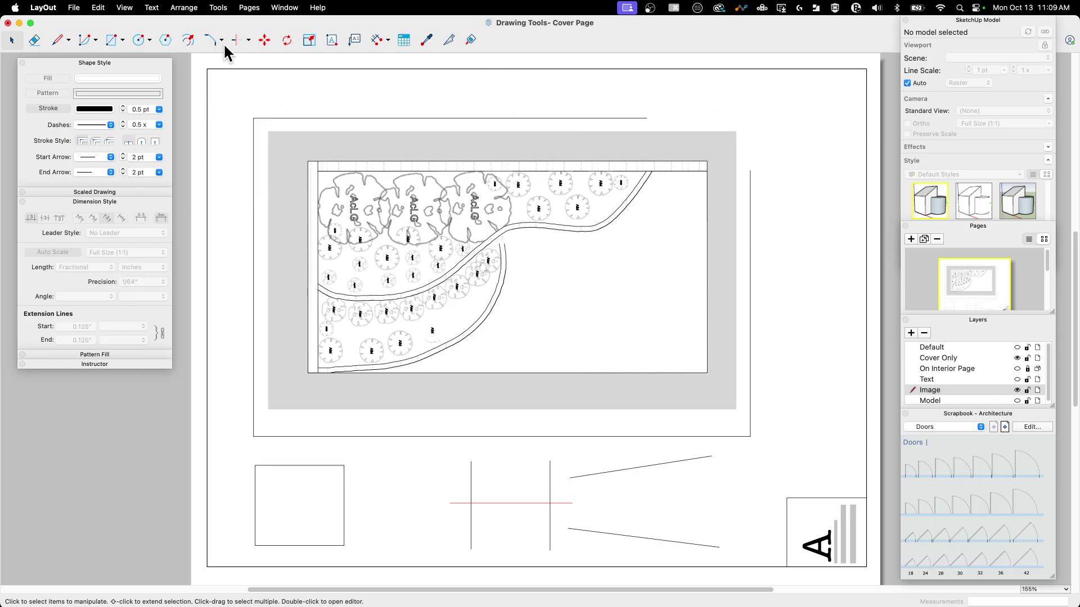
# Extend a vertical line to the border and both slanted lines to the vertical lines and page border
pyautogui.click(249, 40)
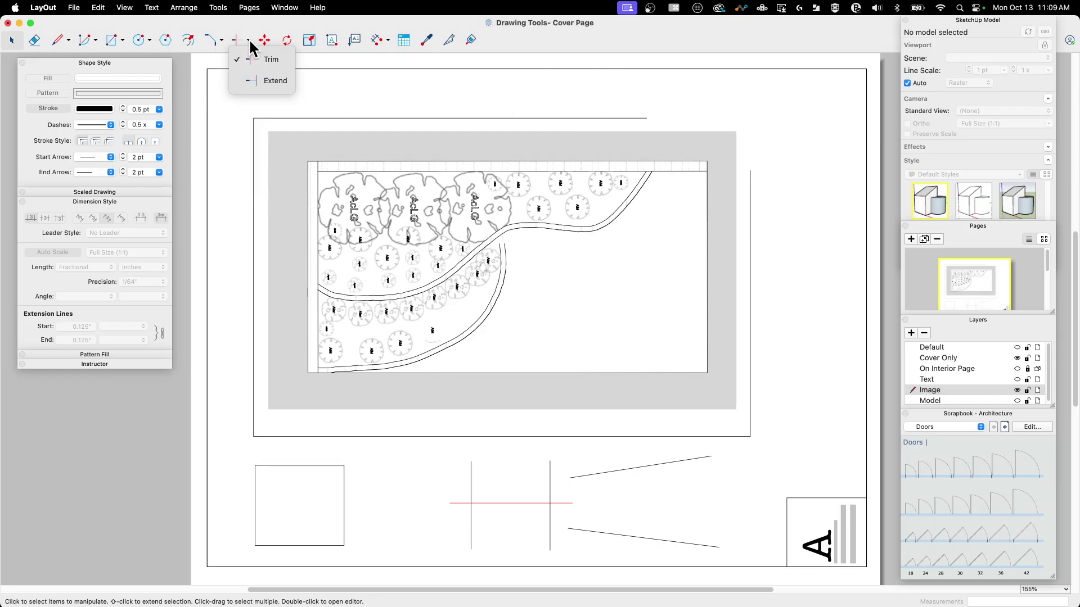
pyautogui.click(263, 81)
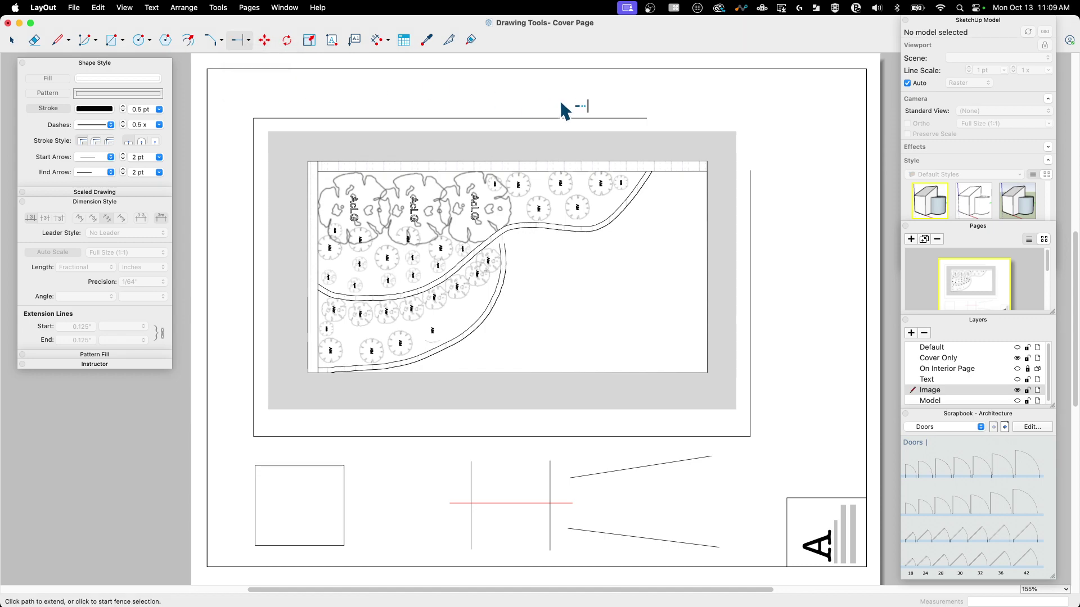
pyautogui.click(750, 191)
pyautogui.click(579, 529)
pyautogui.click(579, 477)
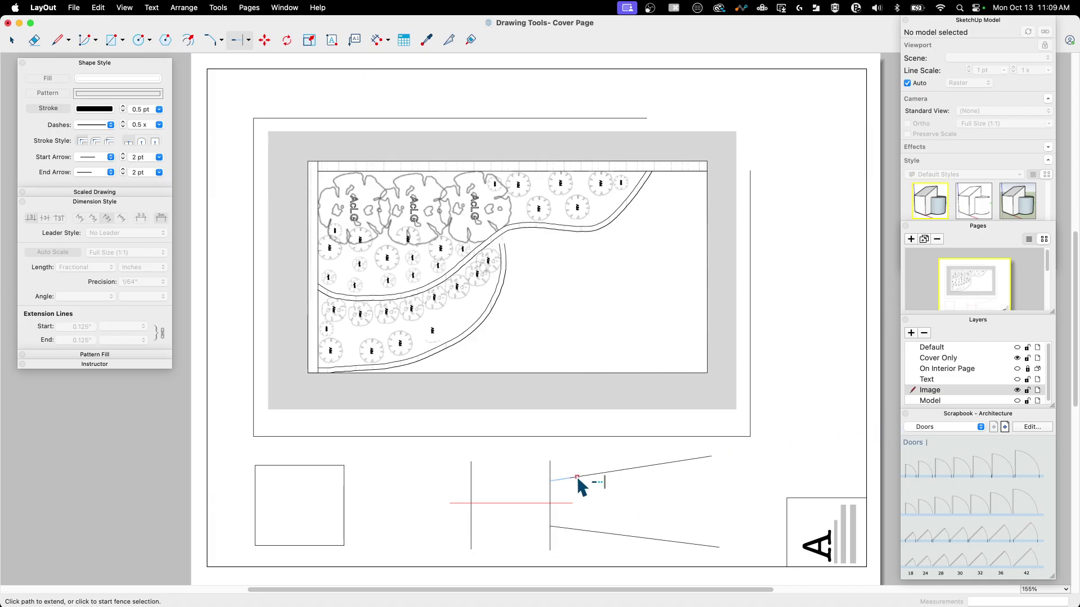
pyautogui.click(703, 458)
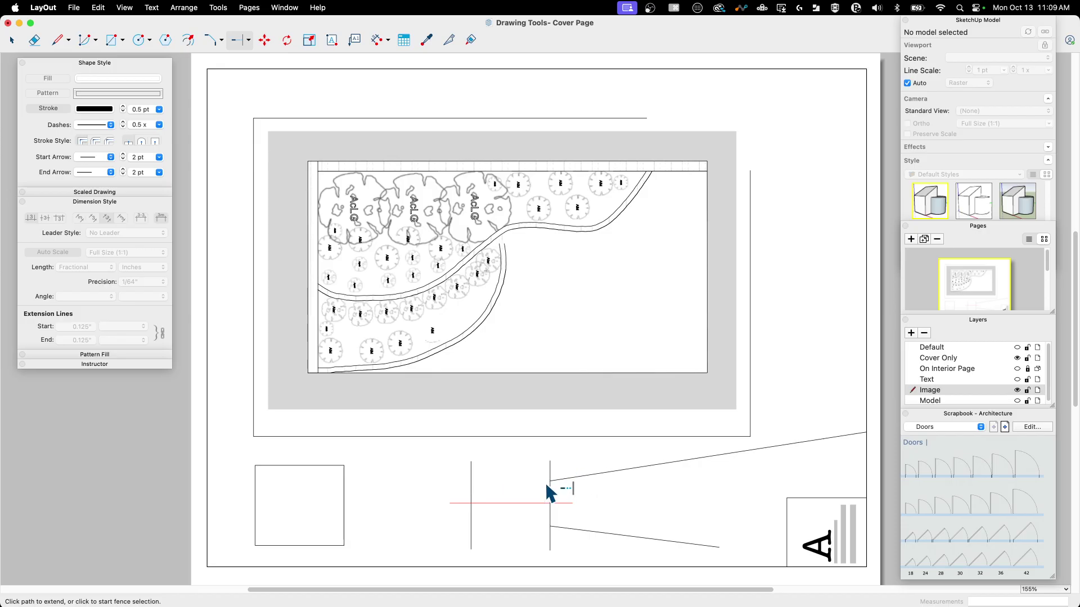
pyautogui.click(591, 473)
# Draw a rectangle overlapping the right part of the small bottom-left square
pyautogui.click(111, 40)
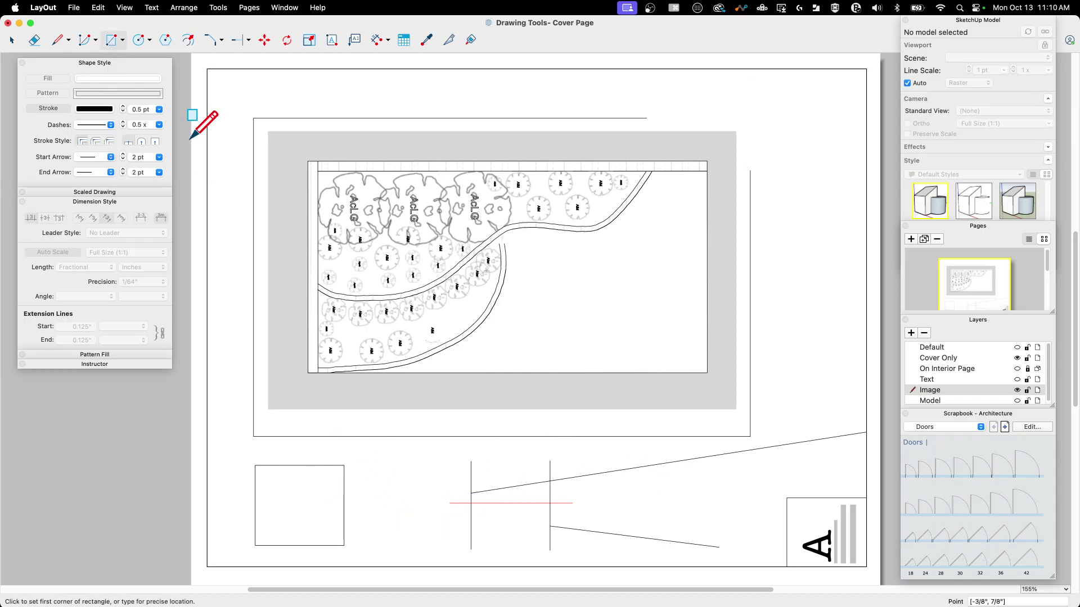
pyautogui.click(300, 451)
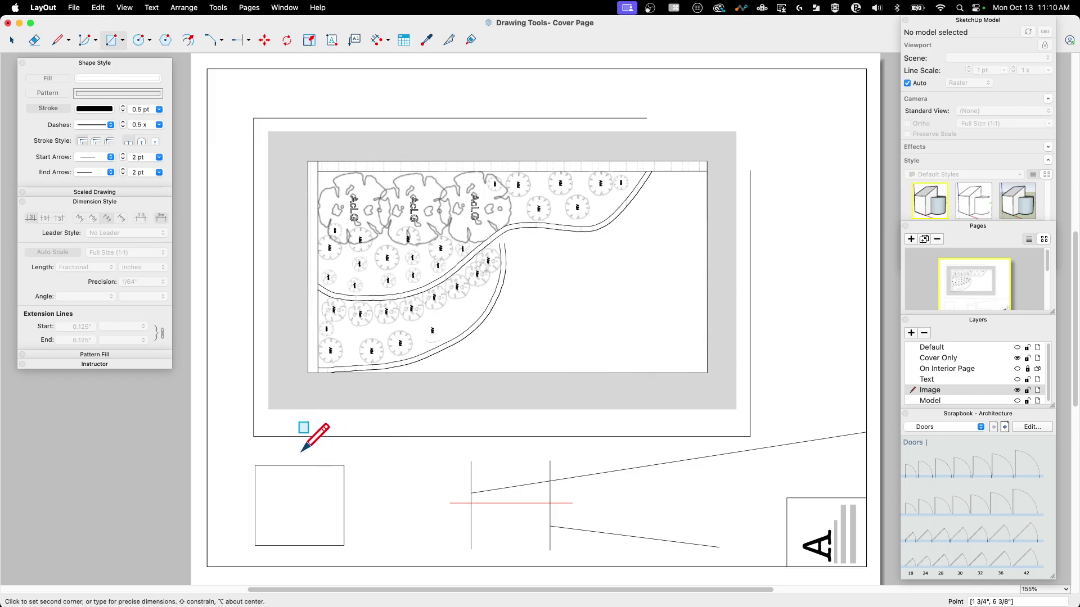
pyautogui.click(409, 529)
pyautogui.click(241, 40)
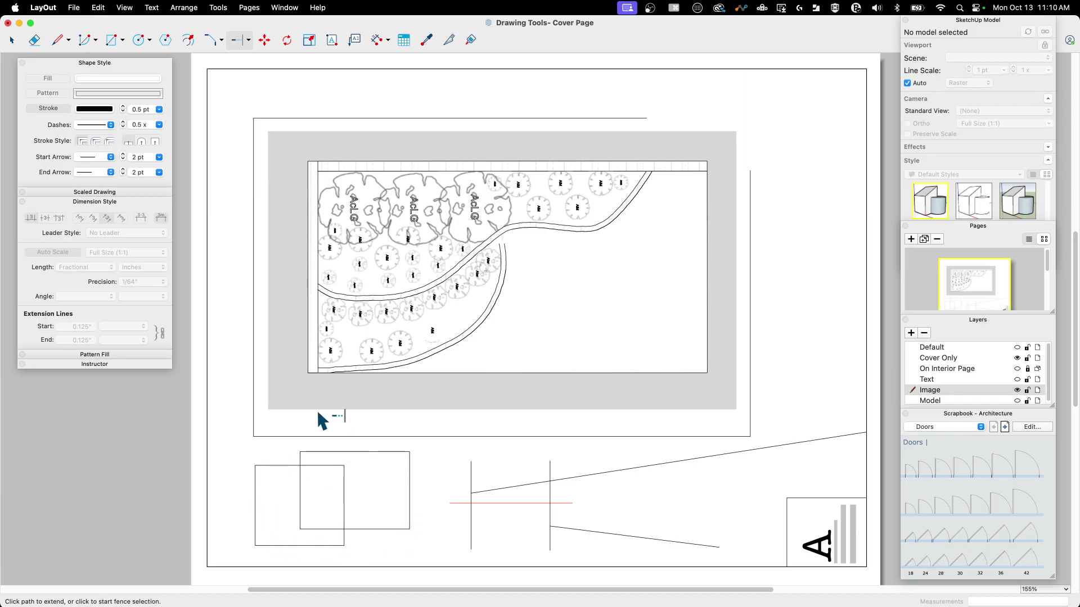
# Select the new rectangle, the square, the diagonal line and the viewport frame to check them
pyautogui.click(12, 40)
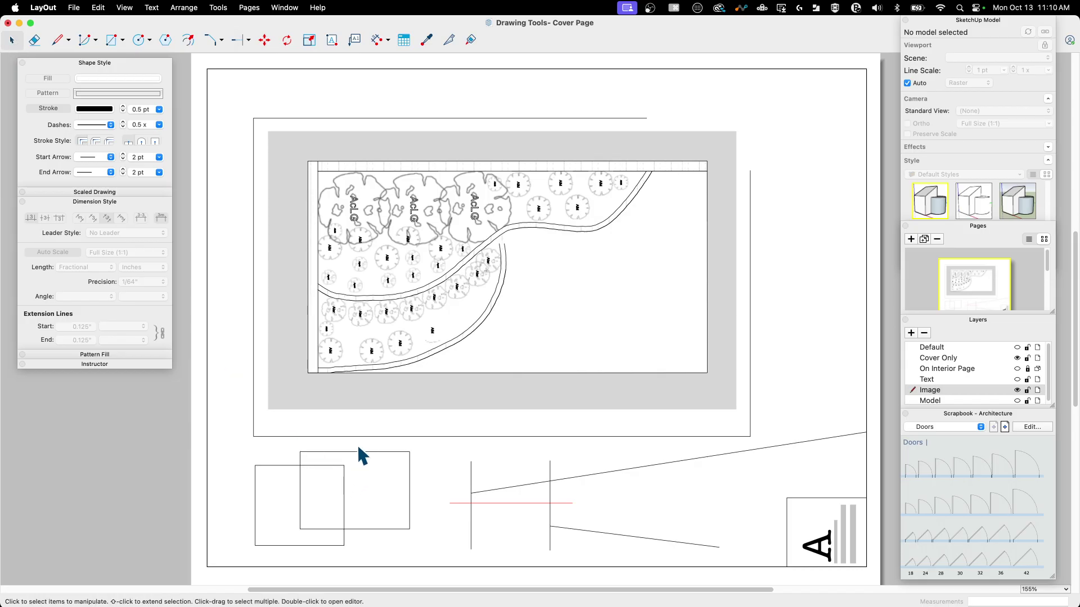
pyautogui.click(358, 451)
pyautogui.click(286, 465)
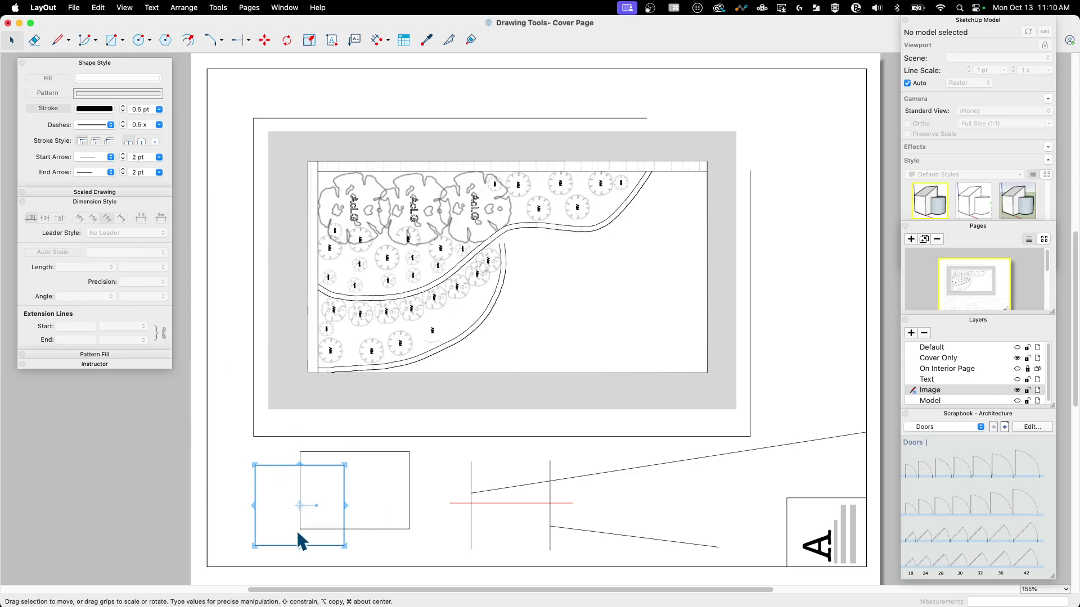
pyautogui.click(508, 487)
pyautogui.click(387, 436)
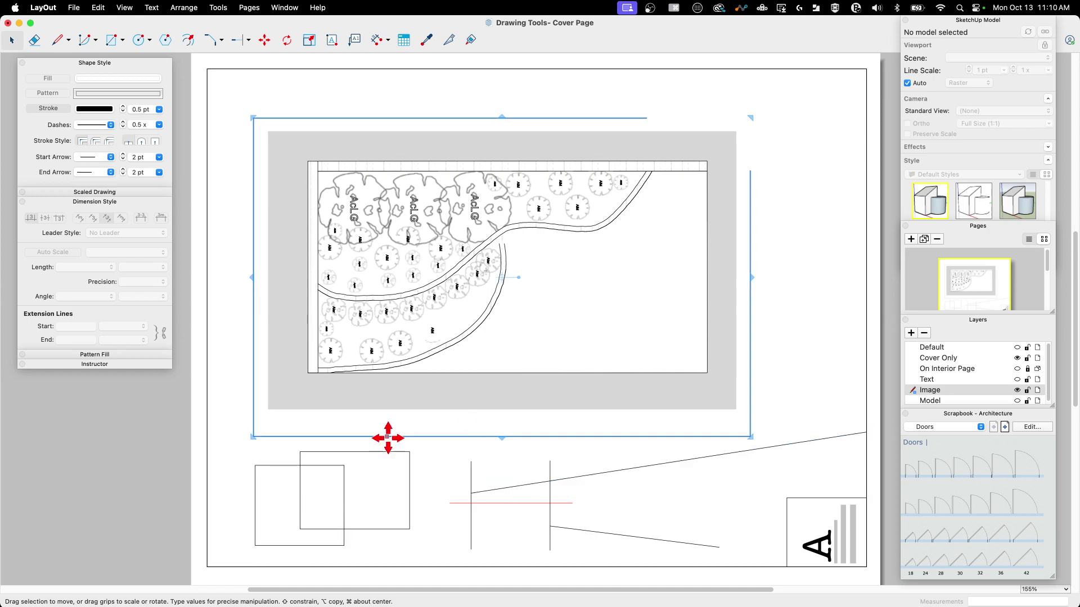
pyautogui.click(306, 466)
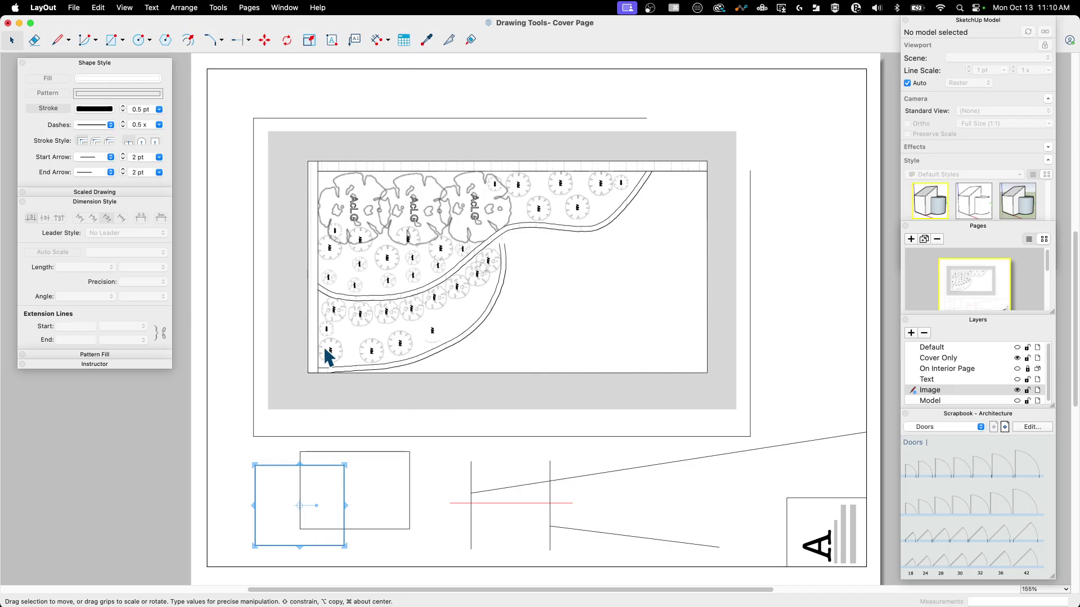
pyautogui.click(244, 38)
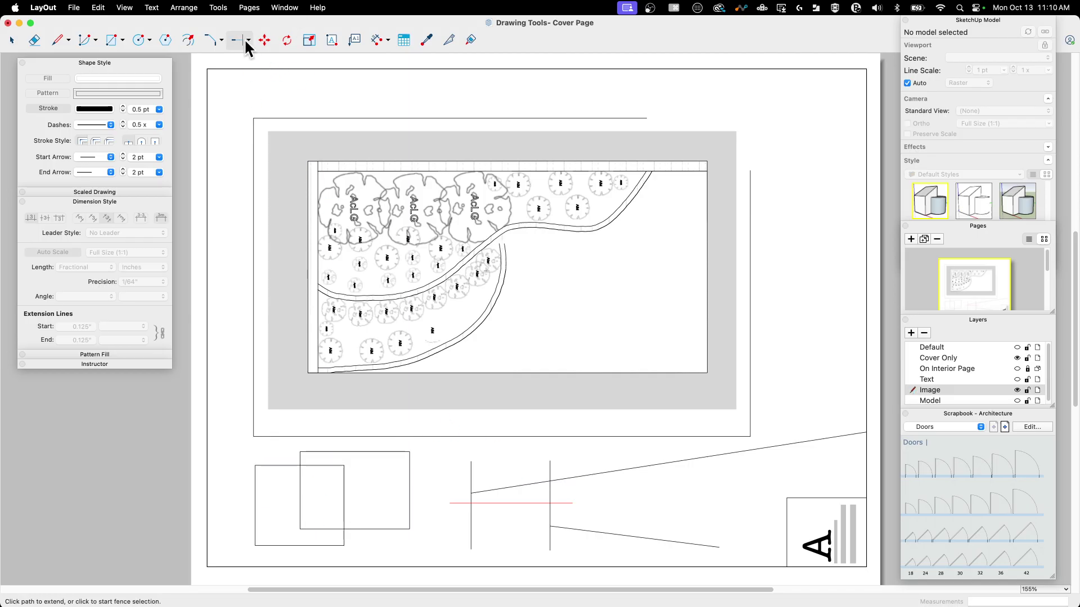
pyautogui.click(248, 38)
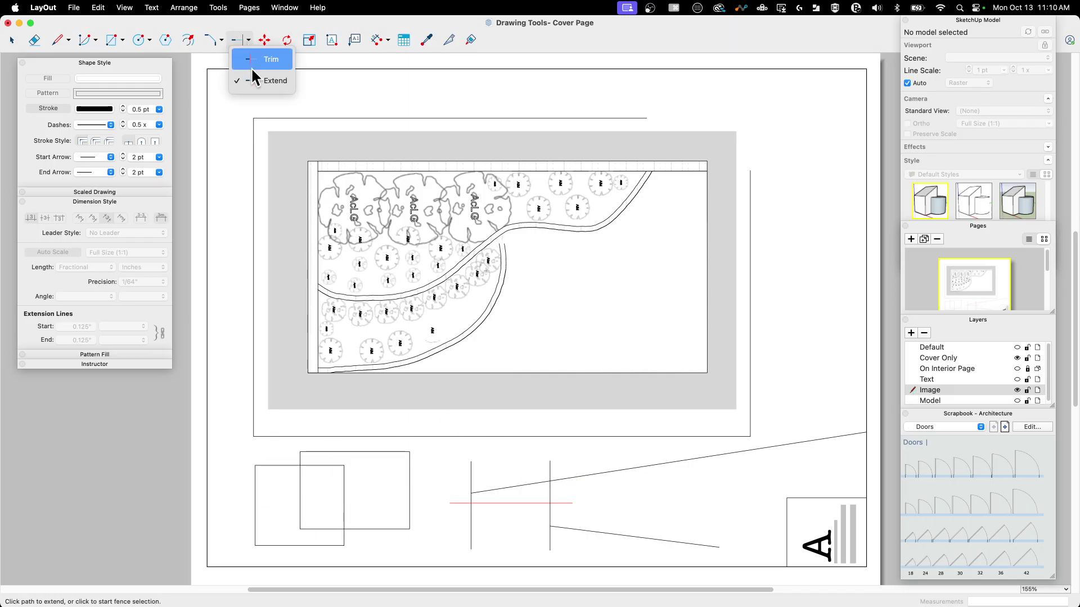
# Trim off the sloped segment and the red line's stub beyond the vertical line
pyautogui.click(253, 63)
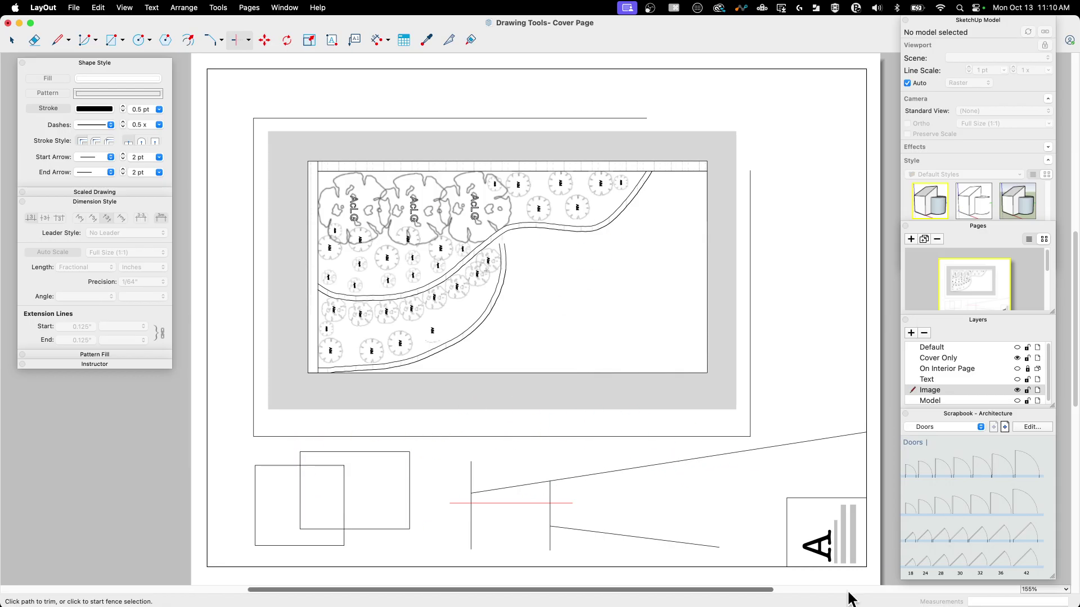
pyautogui.click(631, 467)
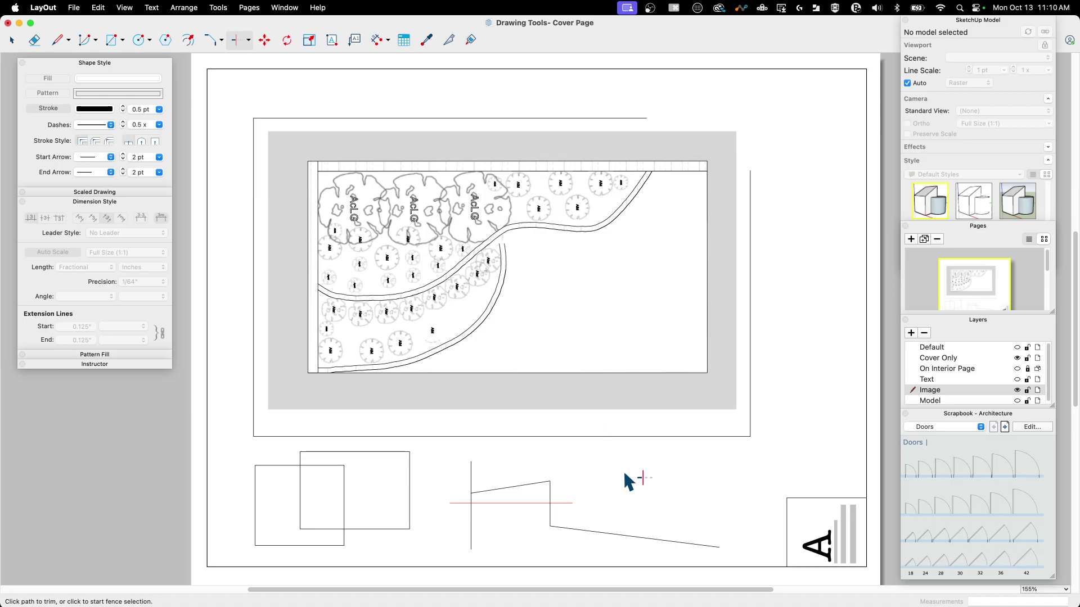
pyautogui.click(564, 504)
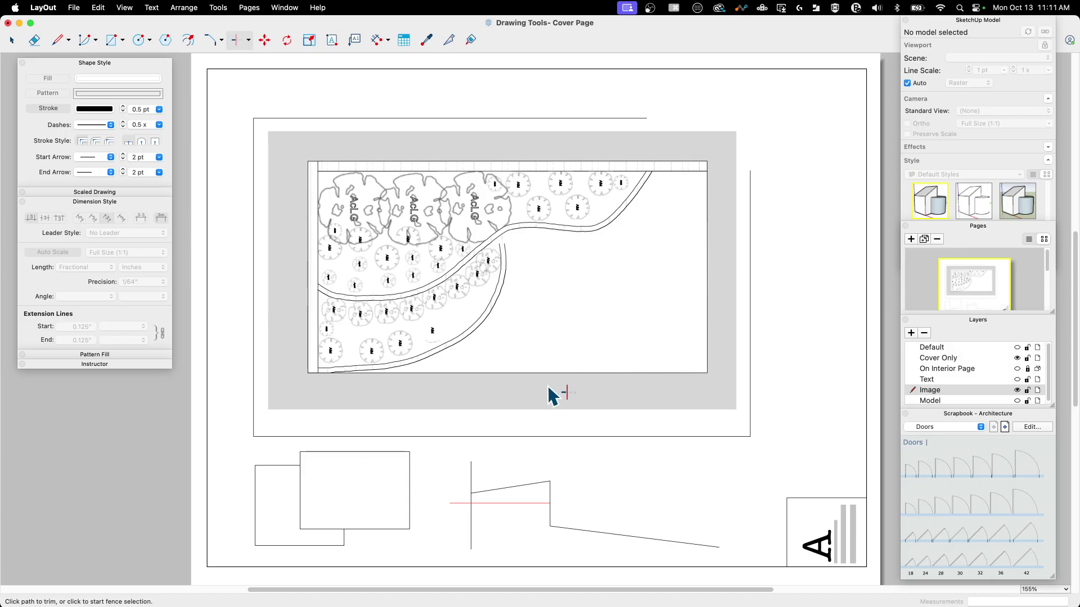
pyautogui.scroll(10, 477, 367)
pyautogui.scroll(-10, 470, 379)
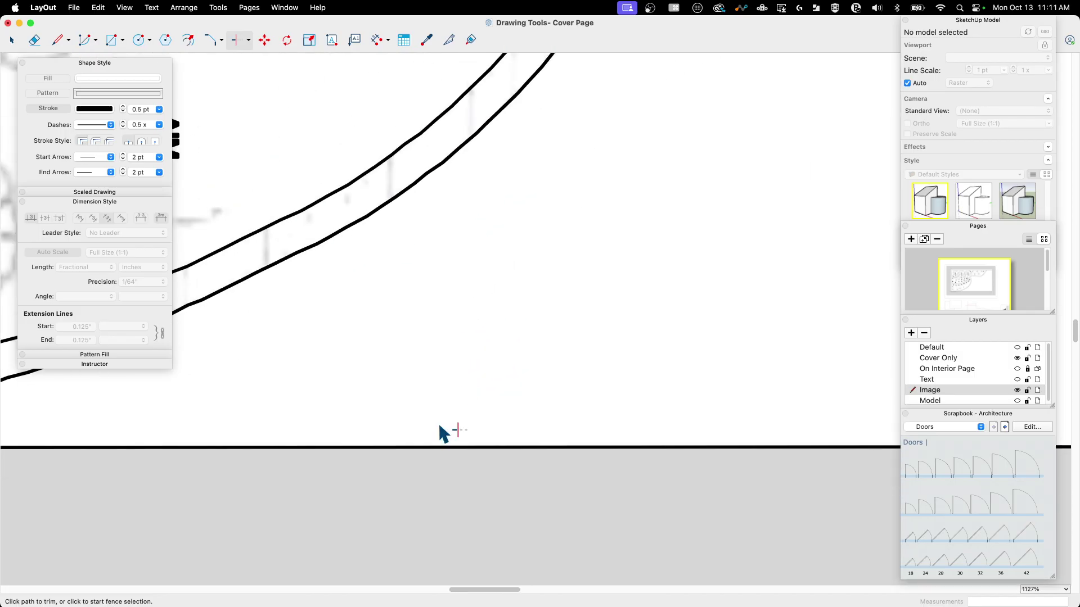
pyautogui.scroll(1, 442, 477)
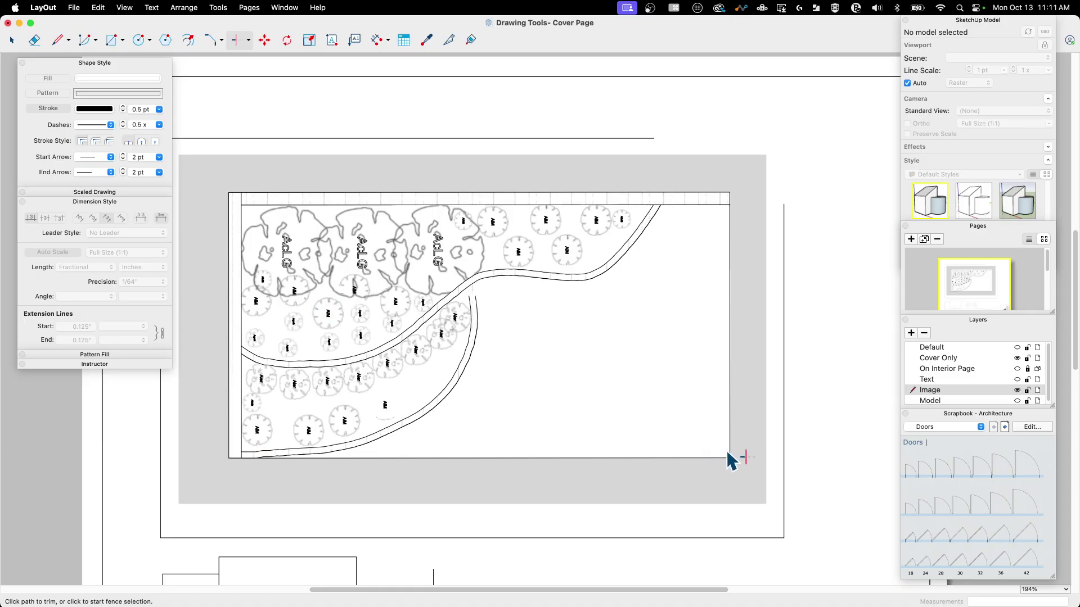
pyautogui.scroll(2, 731, 458)
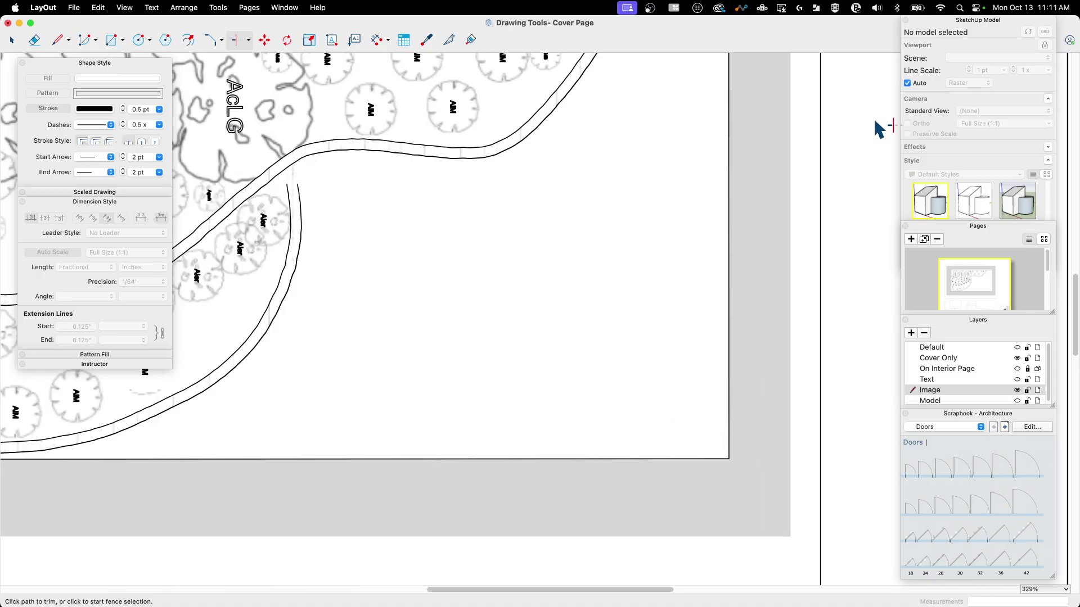
pyautogui.click(11, 40)
pyautogui.click(545, 265)
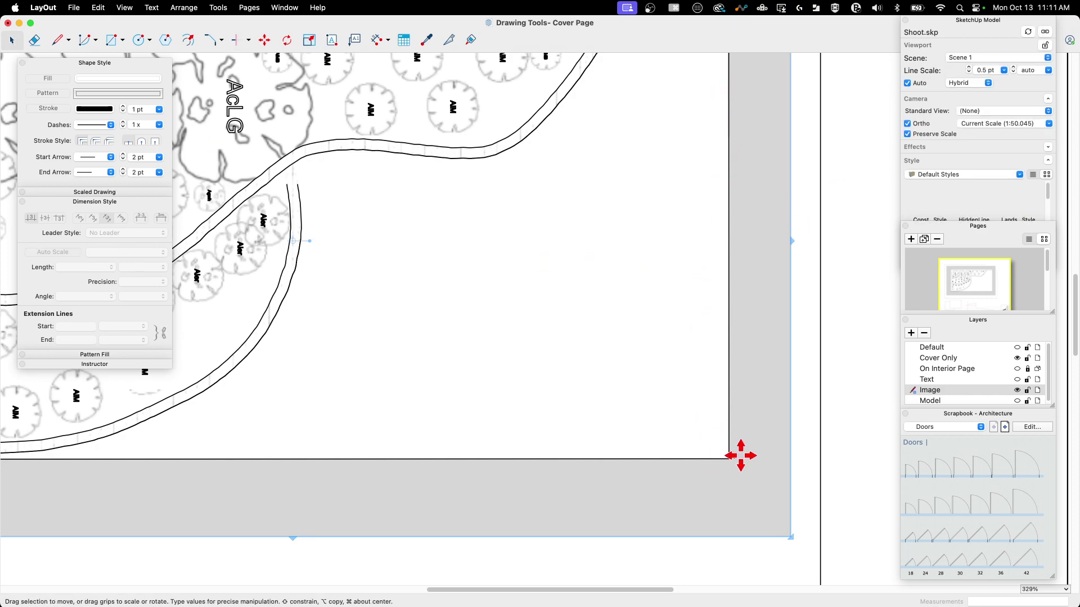
pyautogui.scroll(-5, 725, 458)
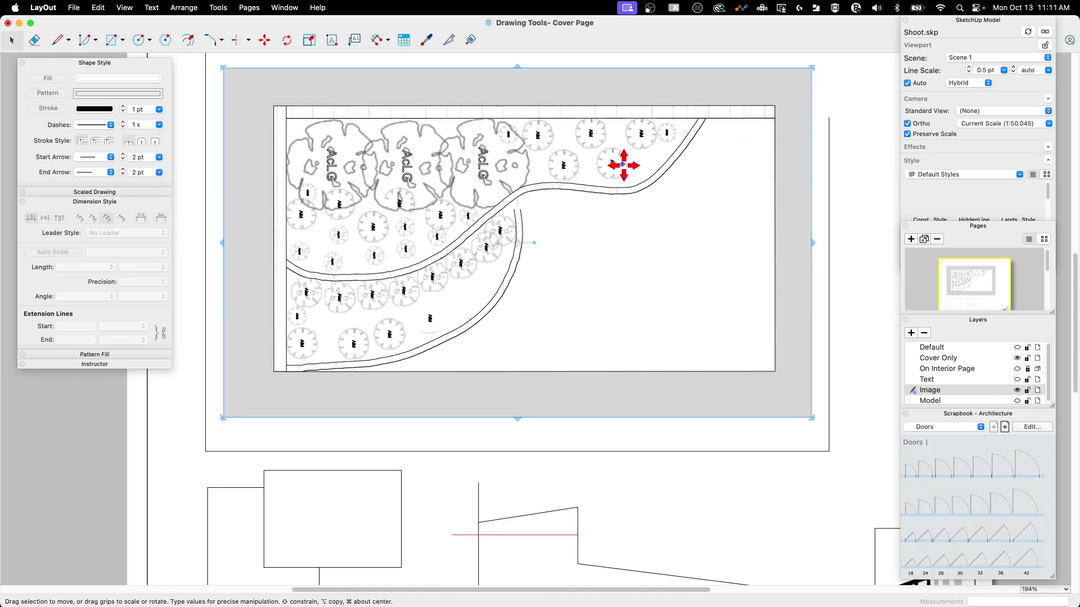
pyautogui.scroll(-2, 416, 172)
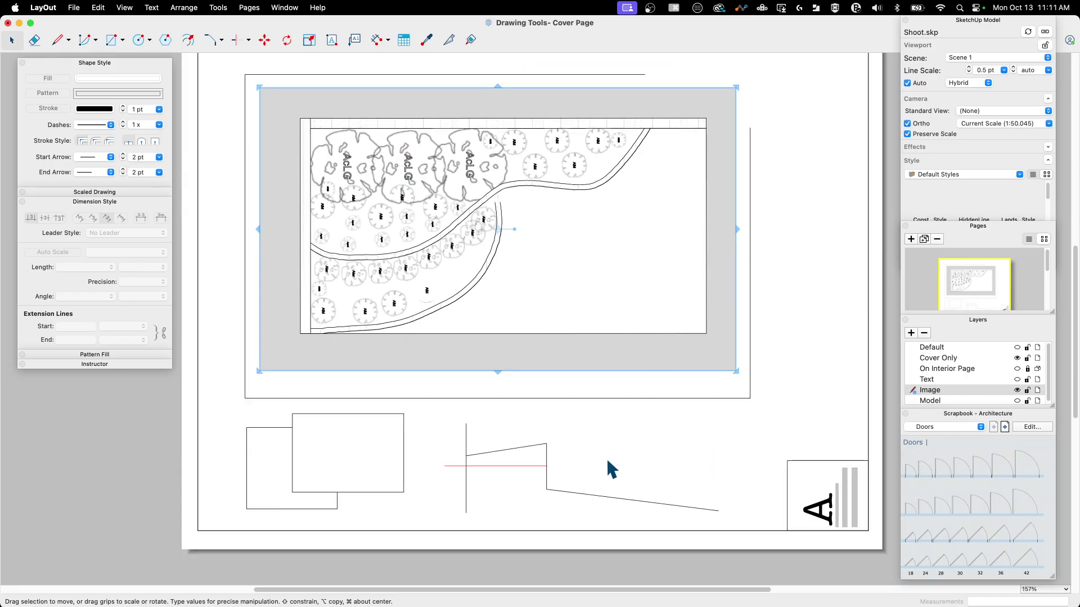
pyautogui.scroll(-1, 598, 504)
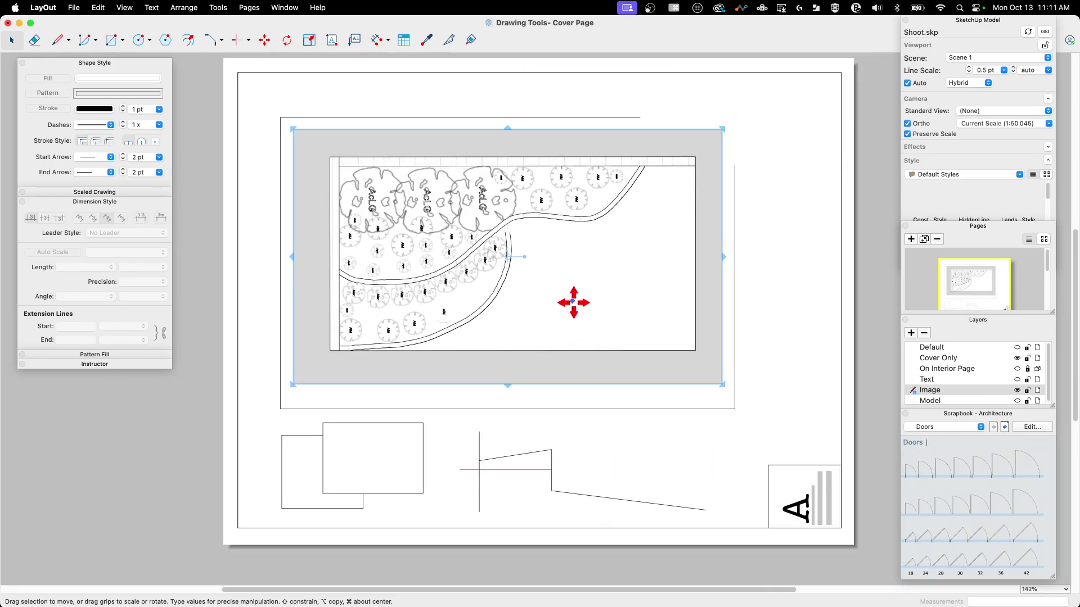
pyautogui.scroll(1, 573, 303)
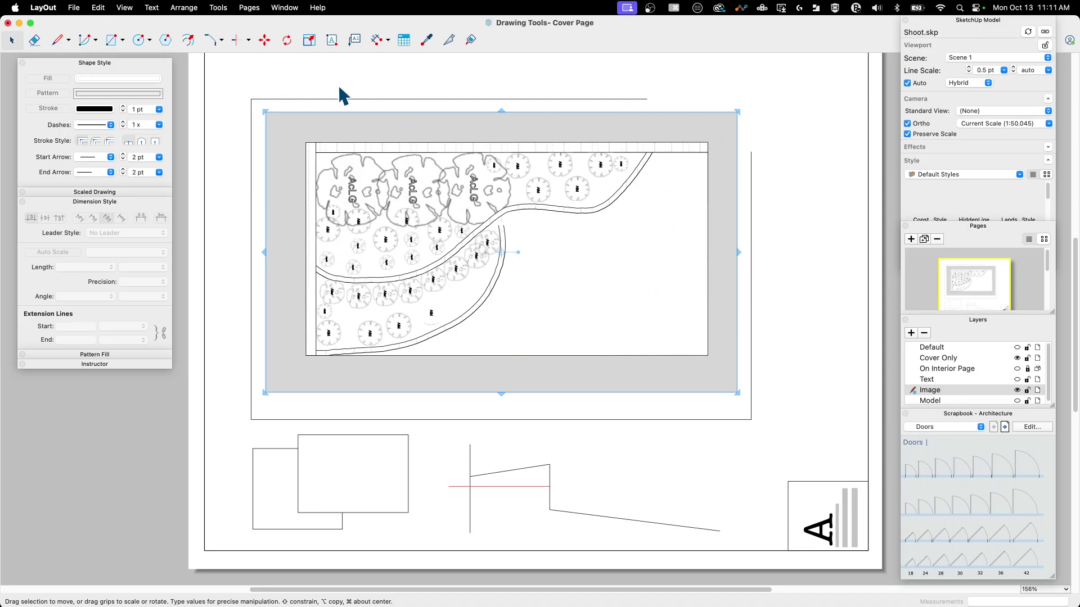
pyautogui.scroll(-2, 477, 468)
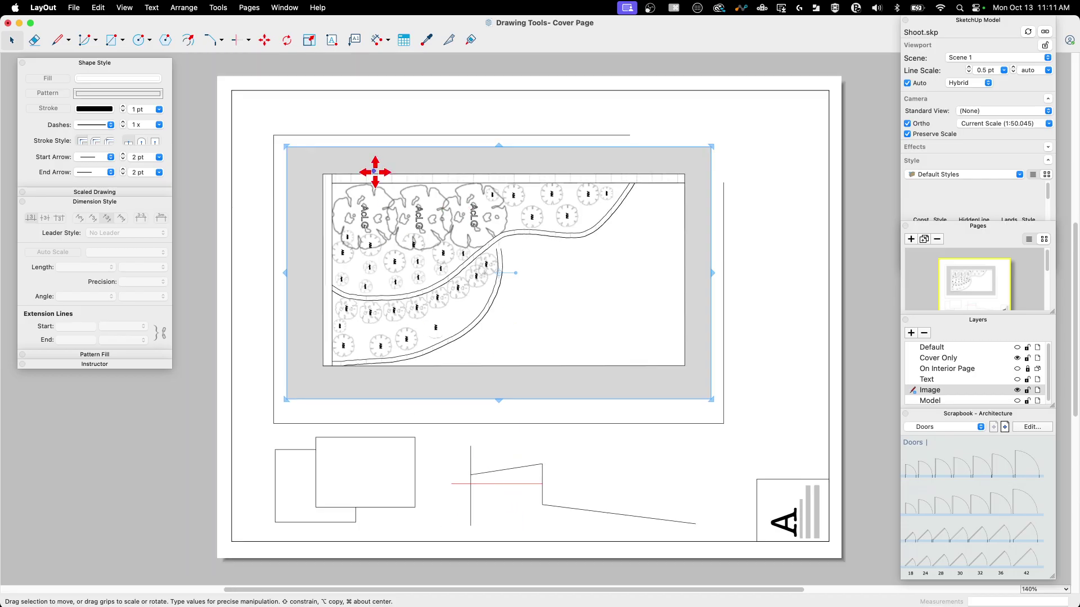
# Fillet the frame's top-left, bottom-left and top-right corners
pyautogui.click(216, 45)
pyautogui.click(221, 39)
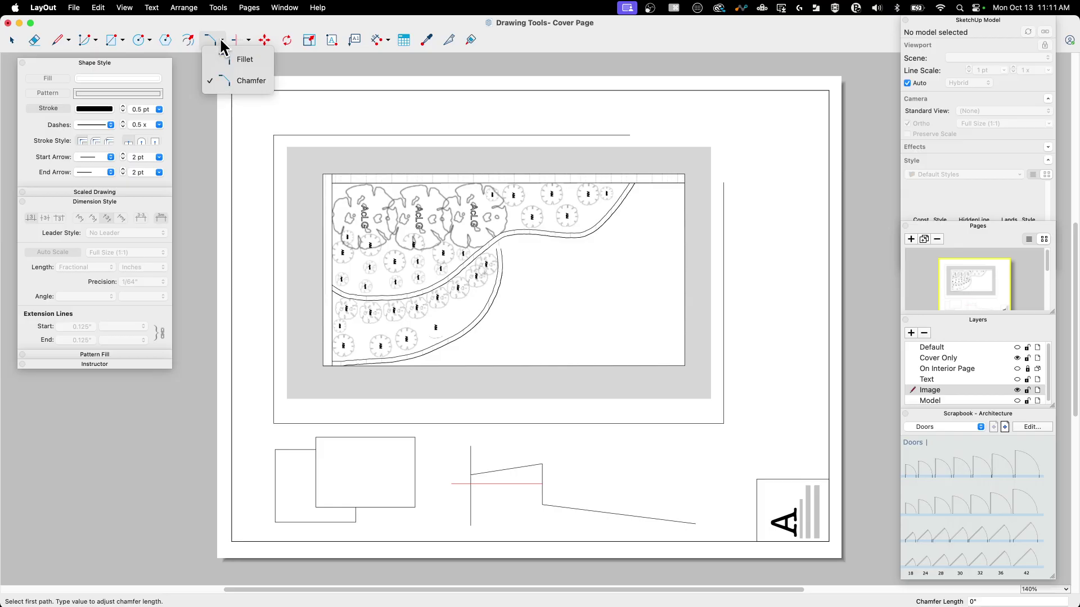
pyautogui.click(246, 59)
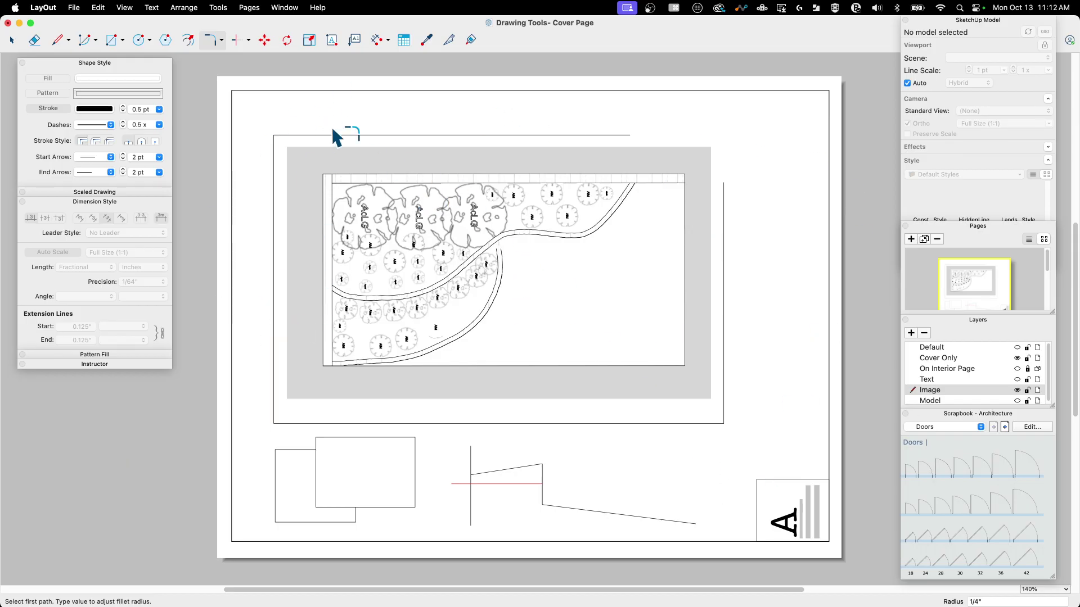
pyautogui.click(291, 135)
pyautogui.click(274, 161)
pyautogui.click(273, 409)
pyautogui.click(296, 422)
pyautogui.click(616, 135)
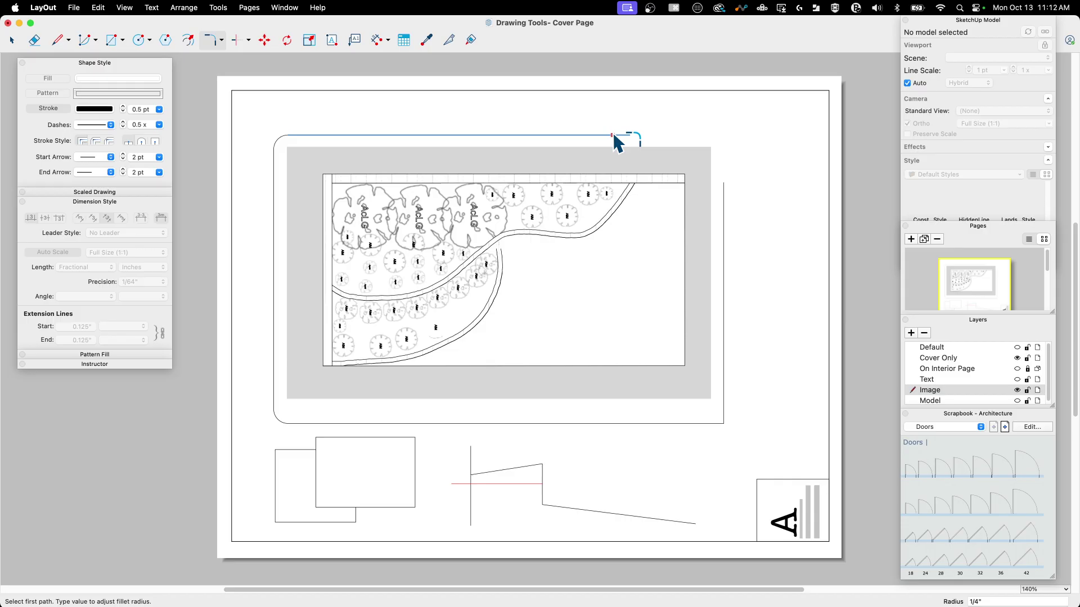
pyautogui.click(731, 222)
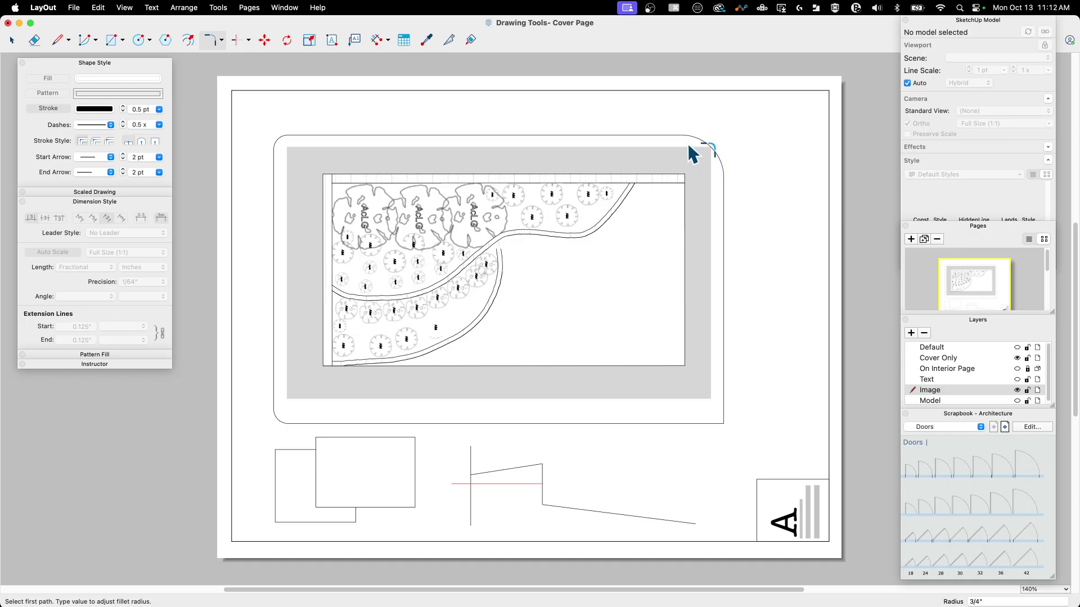
# Redo the frame's corner fillets with a 1/2" radius, including the top-right corner
pyautogui.click(275, 179)
pyautogui.click(307, 141)
pyautogui.click(280, 369)
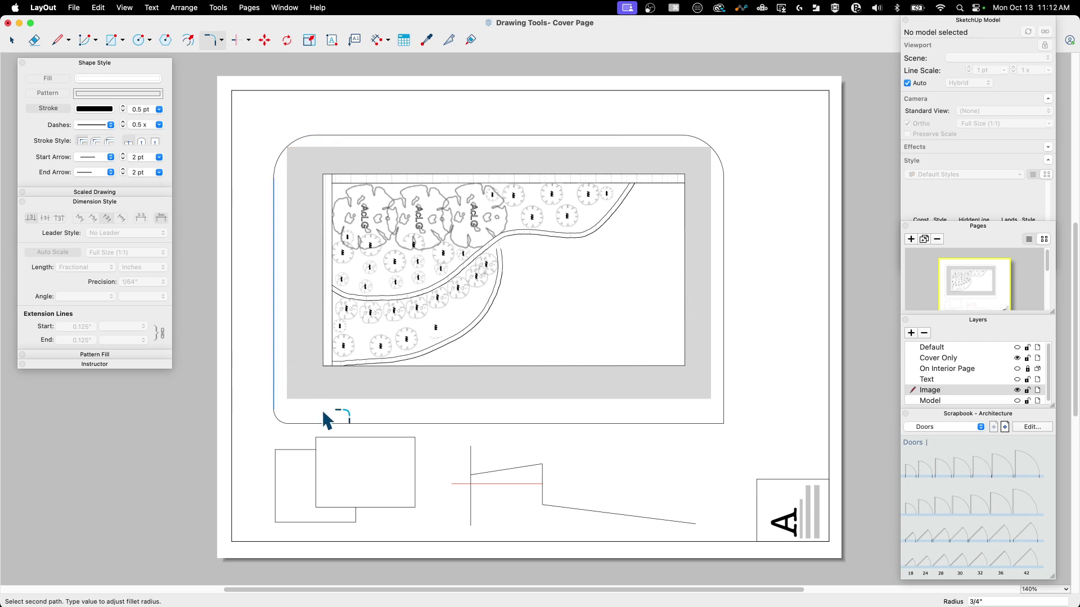
pyautogui.click(325, 423)
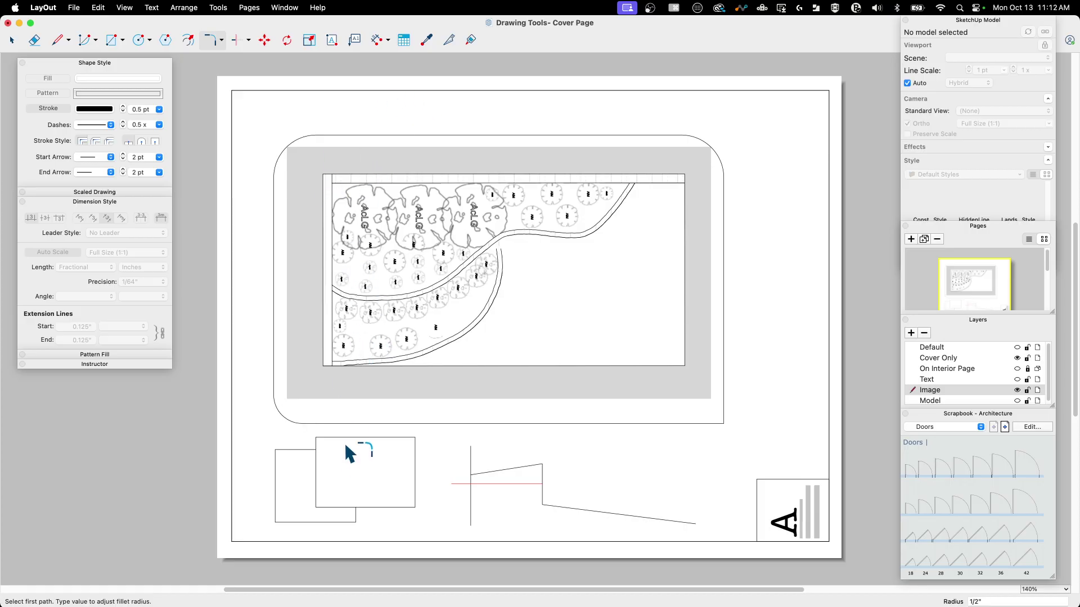
pyautogui.click(274, 222)
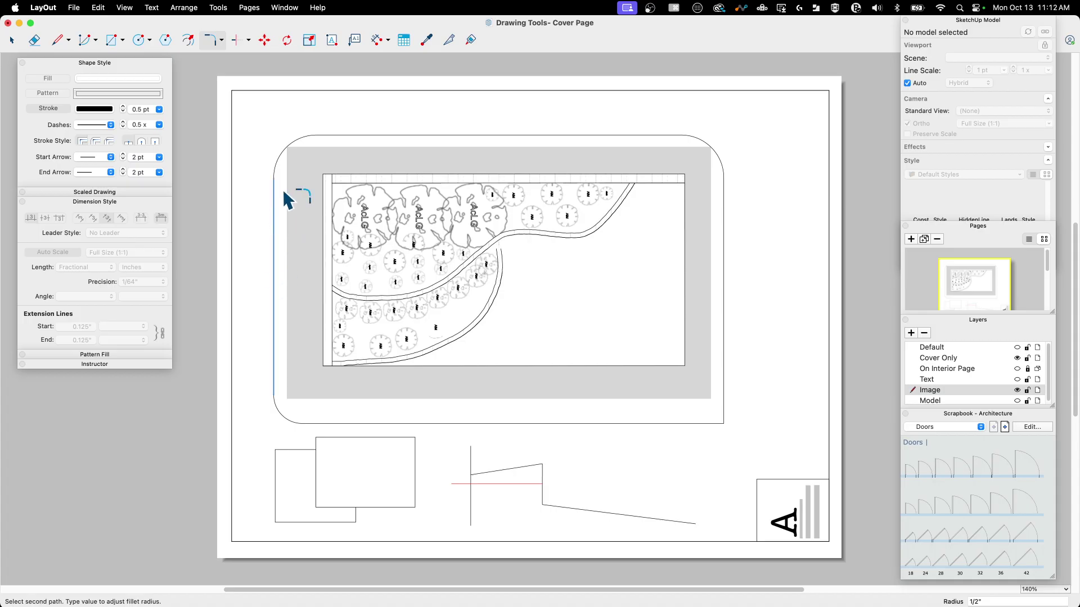
pyautogui.click(643, 133)
pyautogui.click(644, 134)
pyautogui.click(725, 197)
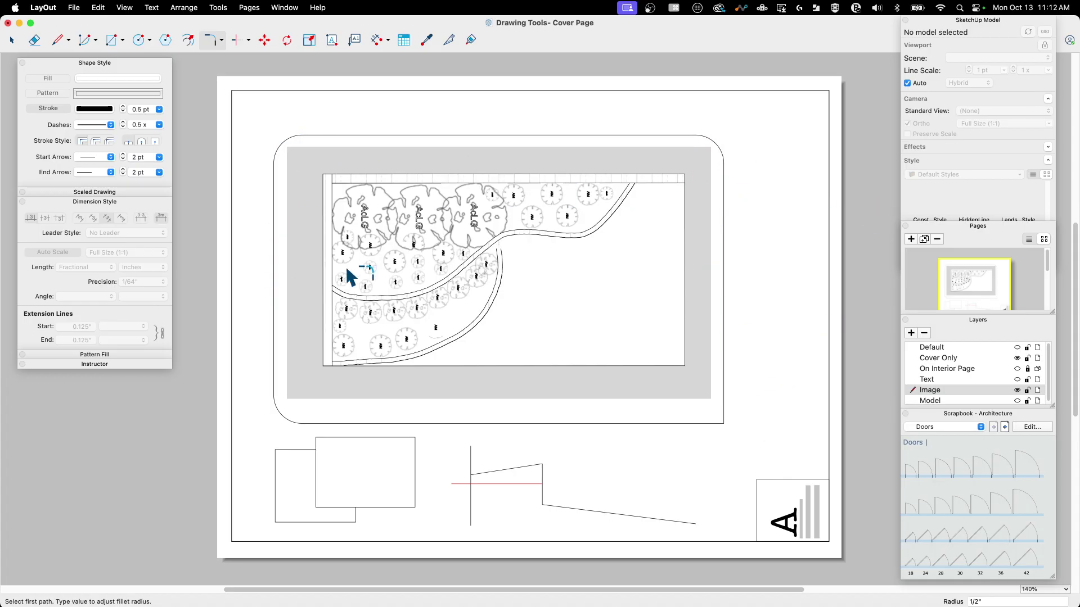
pyautogui.click(222, 40)
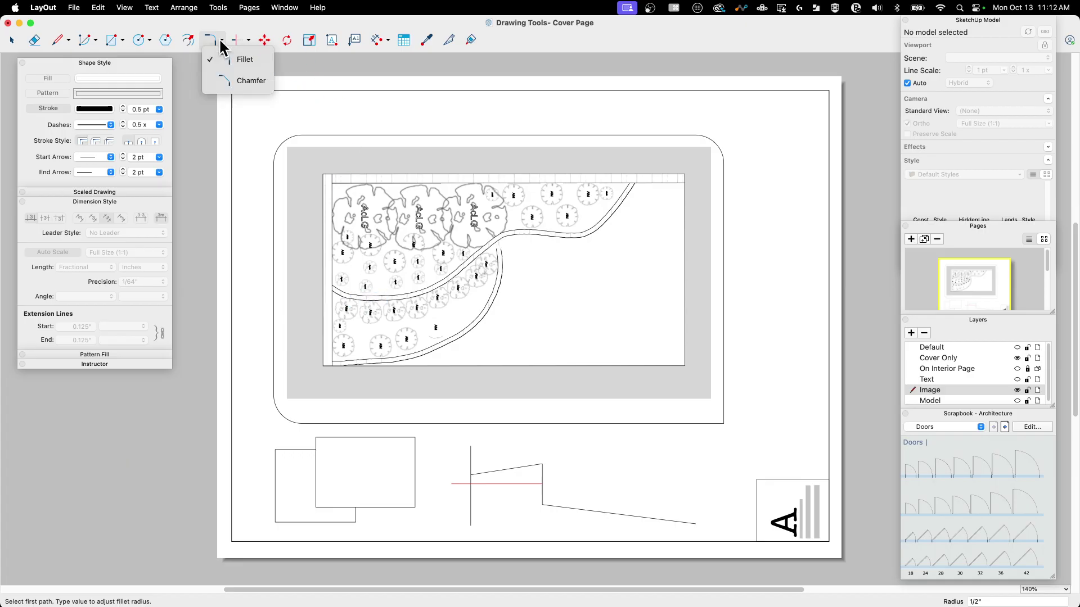
# Cut a 1/2" chamfer between the frame's right and bottom edges
pyautogui.click(226, 82)
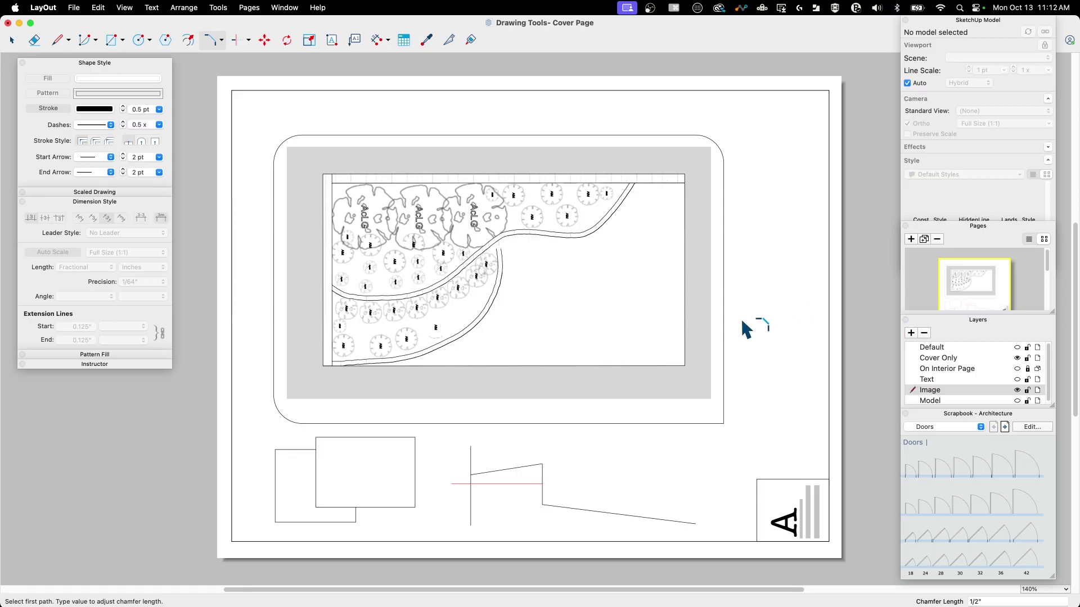
pyautogui.click(724, 335)
pyautogui.click(684, 424)
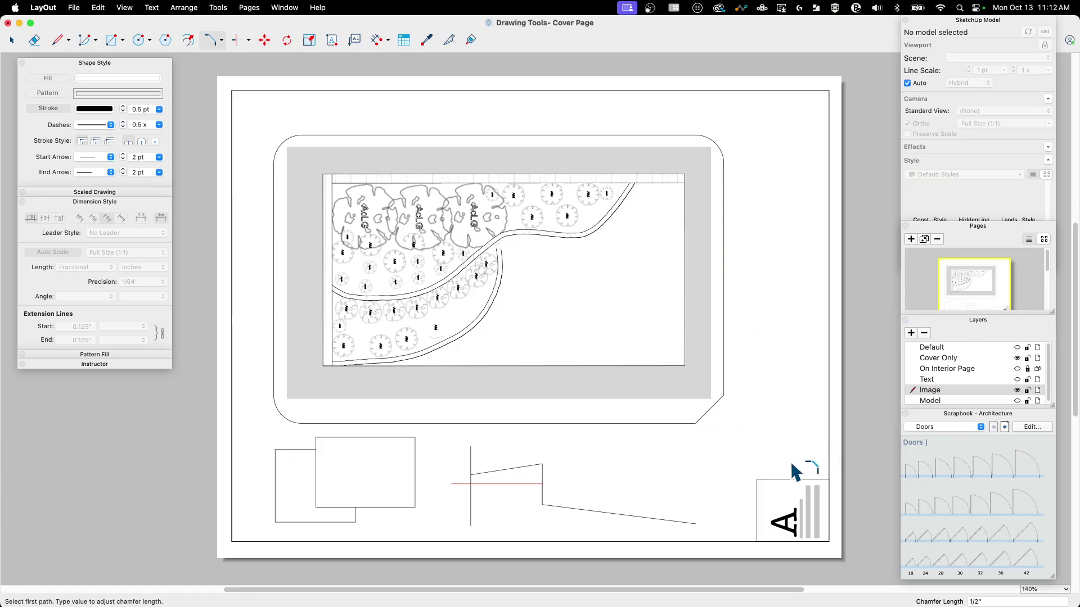